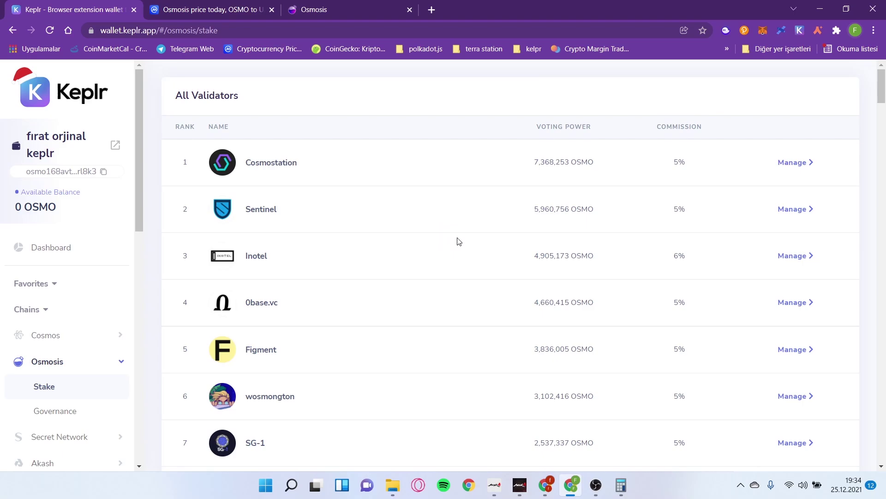
- Check the Osmosis price page on CoinMarketCap and the Cosmos and Osmosis balances in the Keplr wallet extension from the Osmosis site
left_click(220, 9)
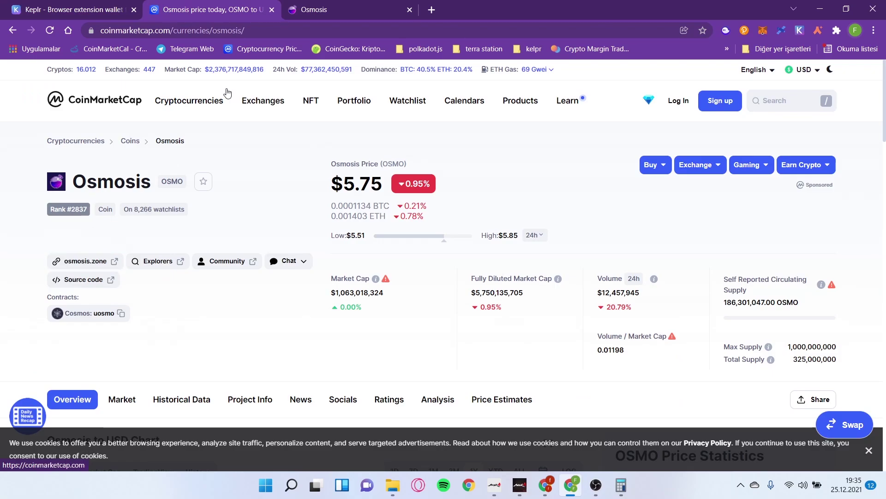
left_click(323, 10)
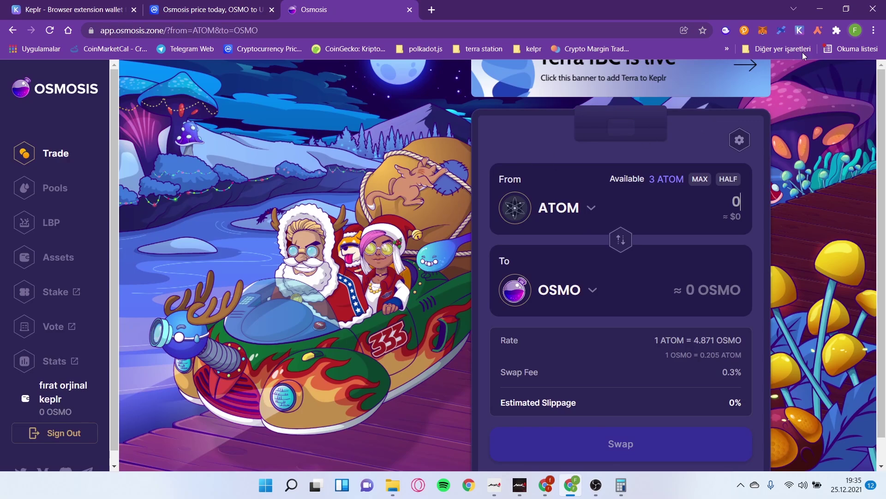
left_click(799, 31)
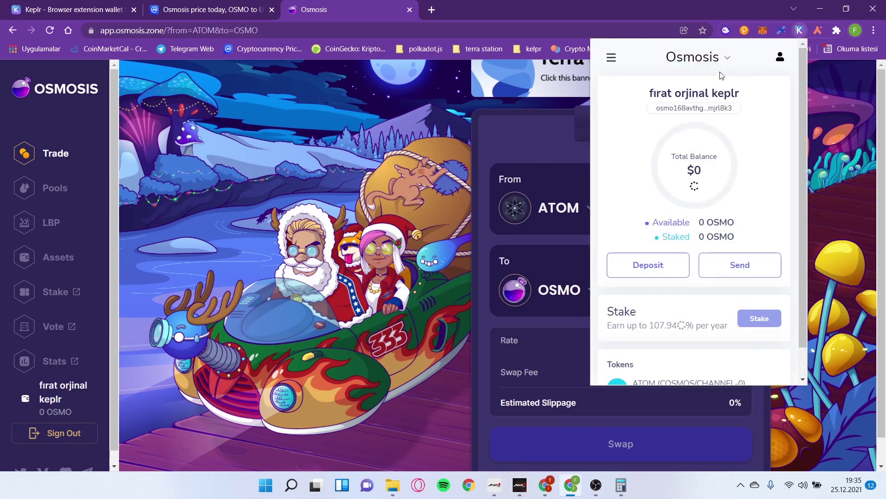
left_click(691, 56)
left_click(689, 87)
left_click(690, 62)
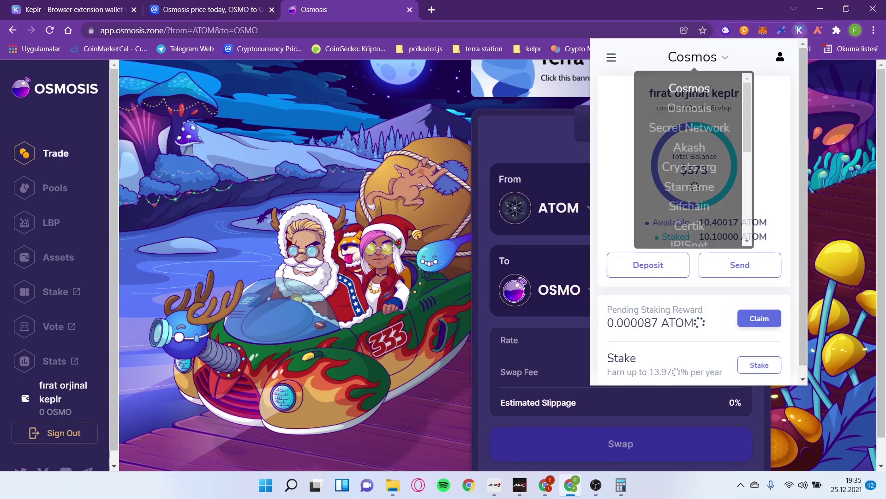
left_click(689, 107)
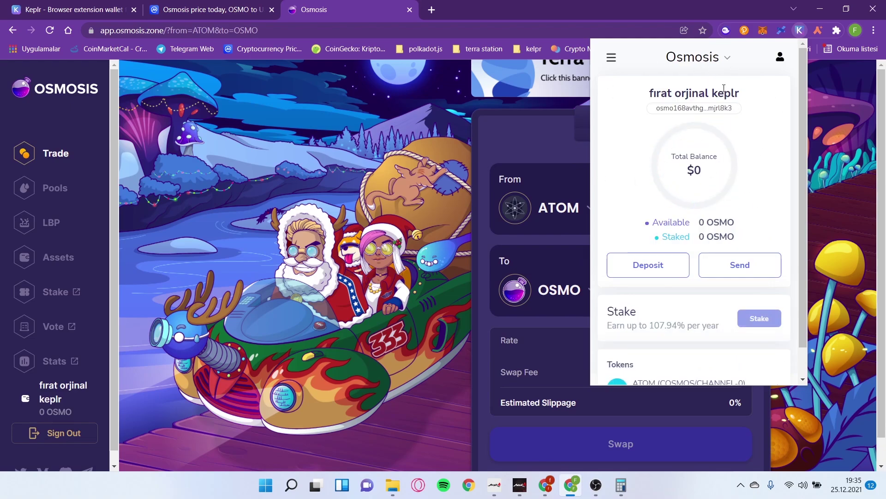
left_click(401, 136)
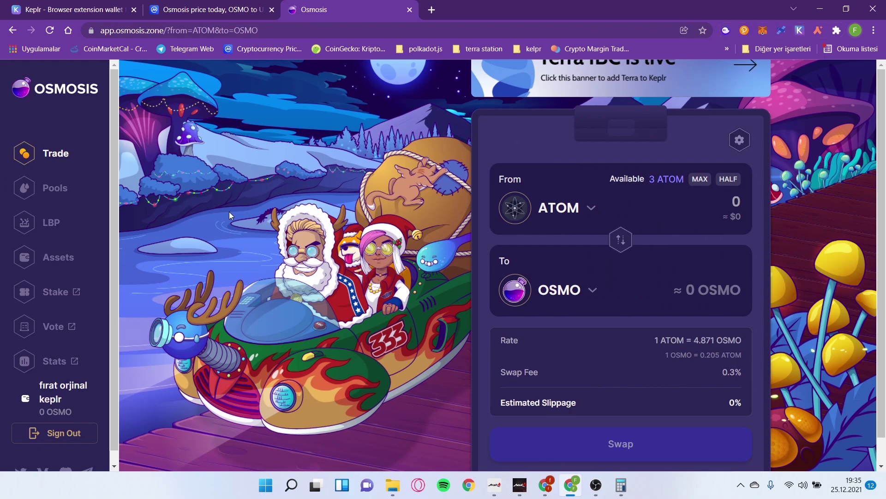
- Deposit 1 ATOM from Cosmos Hub into the Osmosis assets by IBC transfer and approve the transaction in Keplr
left_click(28, 262)
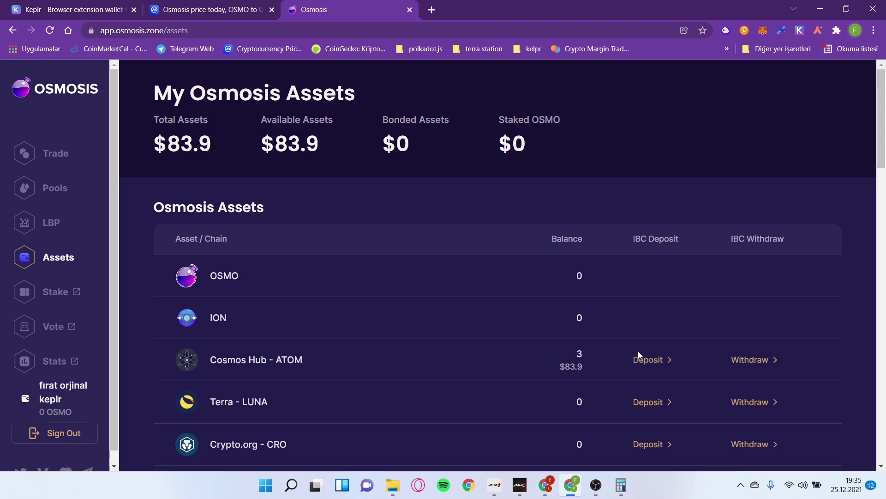
left_click(655, 360)
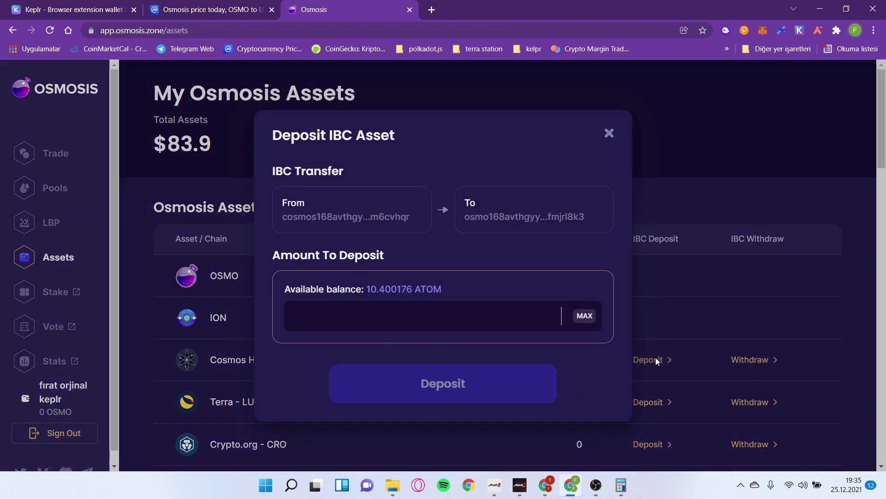
left_click(455, 324)
type("1")
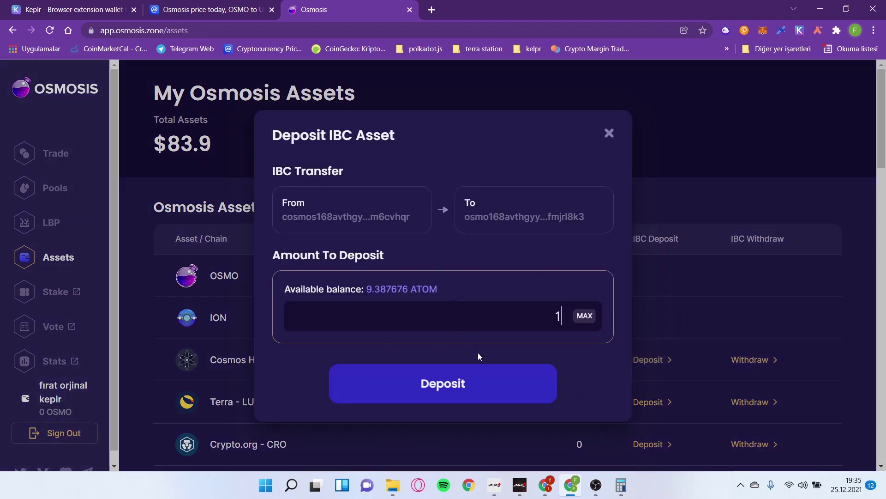
left_click(480, 382)
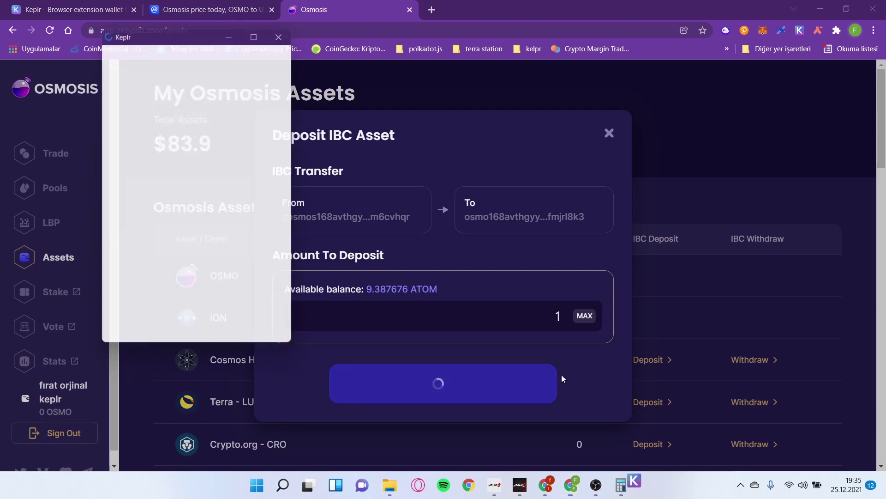
left_click(254, 354)
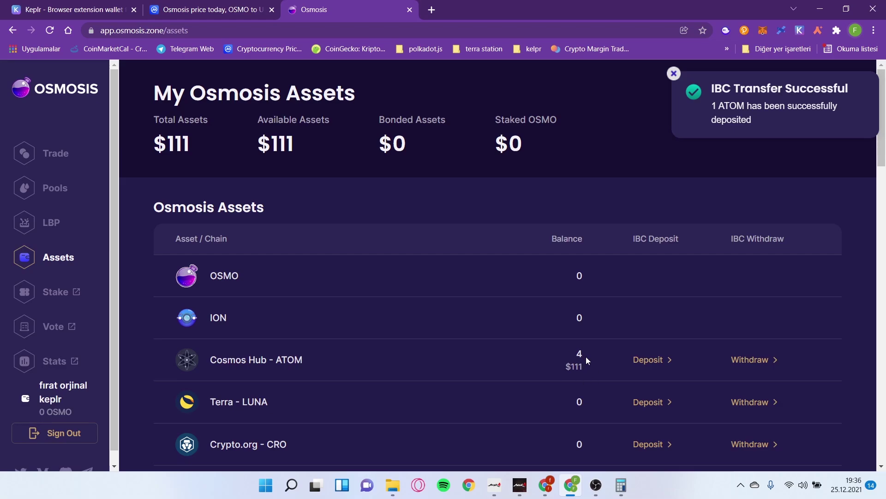
- Swap 2 ATOM for OSMO and approve the transaction with the Average fee
left_click(48, 154)
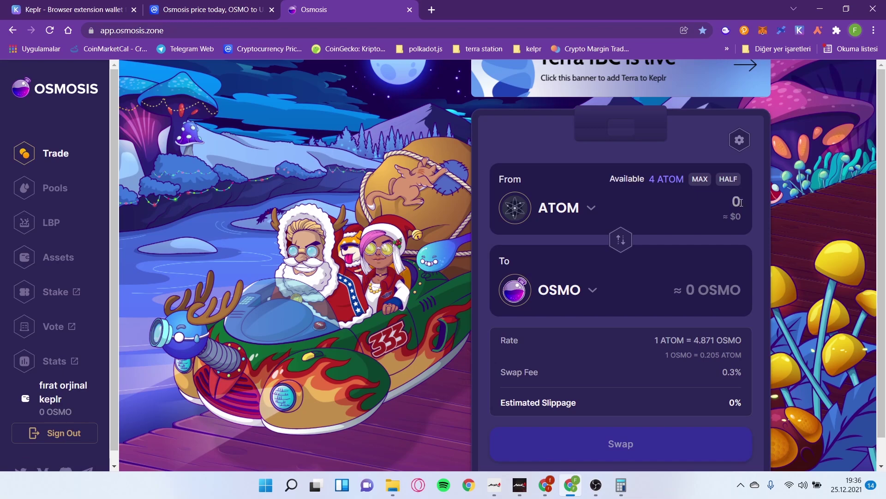
type("2")
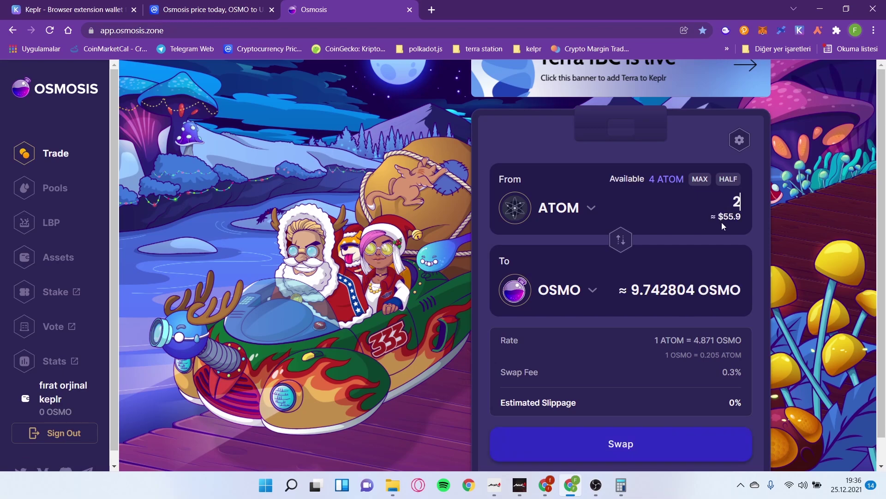
left_click(621, 444)
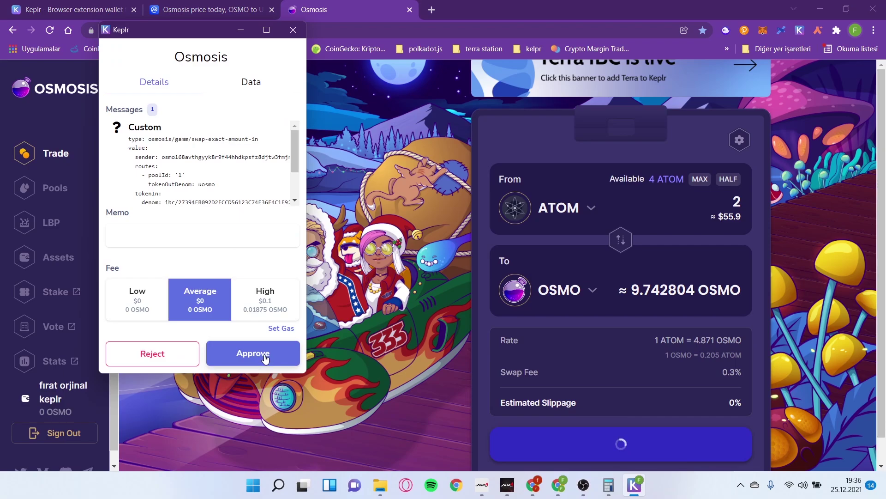
left_click(263, 361)
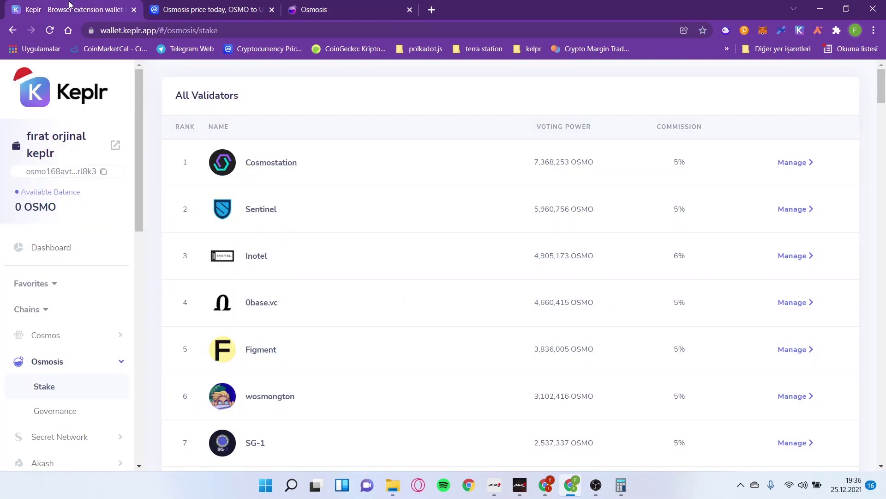
- Switch to the Keplr web wallet and read the staking lock notice in Cosmostation's OSMO delegation form
left_click(65, 12)
left_click(59, 388)
left_click(803, 165)
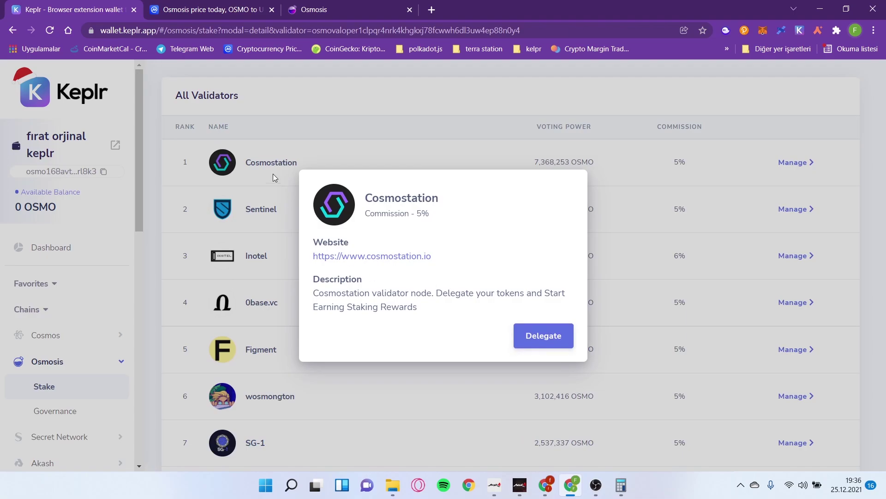
left_click(544, 337)
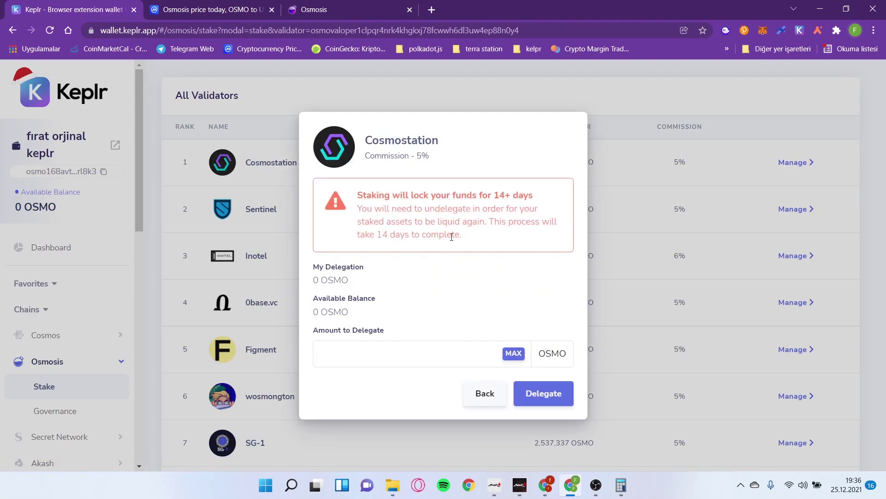
left_click_drag(472, 245, 354, 210)
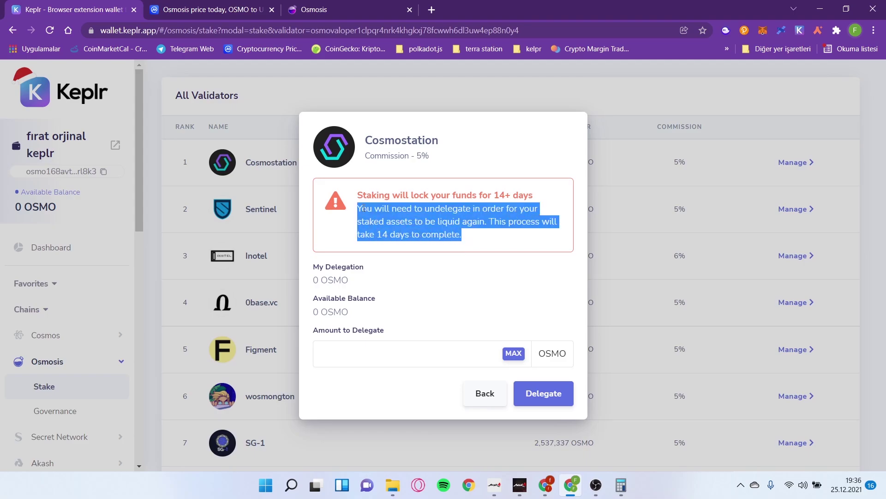
left_click(488, 245)
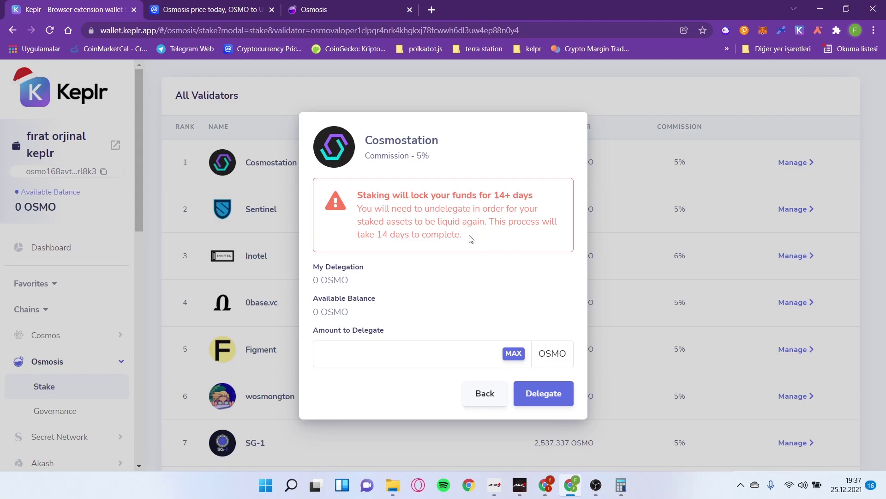
left_click_drag(488, 242, 371, 197)
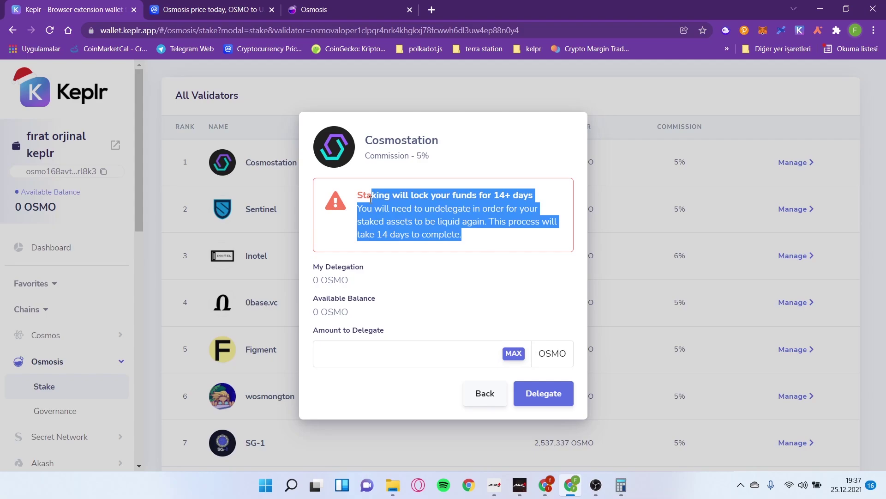
left_click(622, 144)
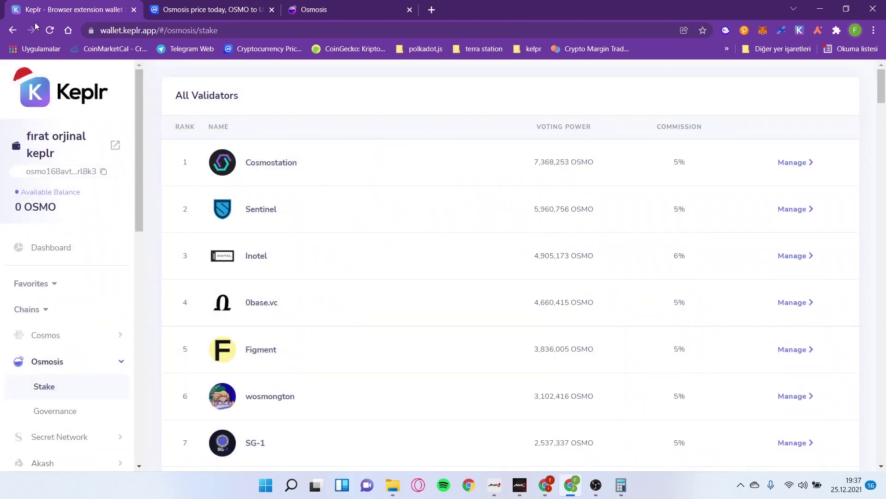
- Refresh the OSMO balance on the staking page, delegate 5 OSMO to the Cosmostation validator and approve the transaction
left_click(50, 30)
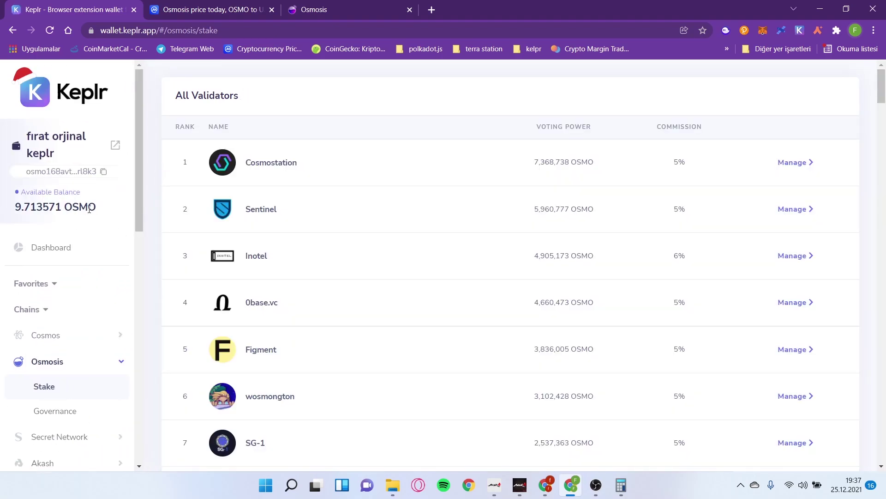
left_click(795, 162)
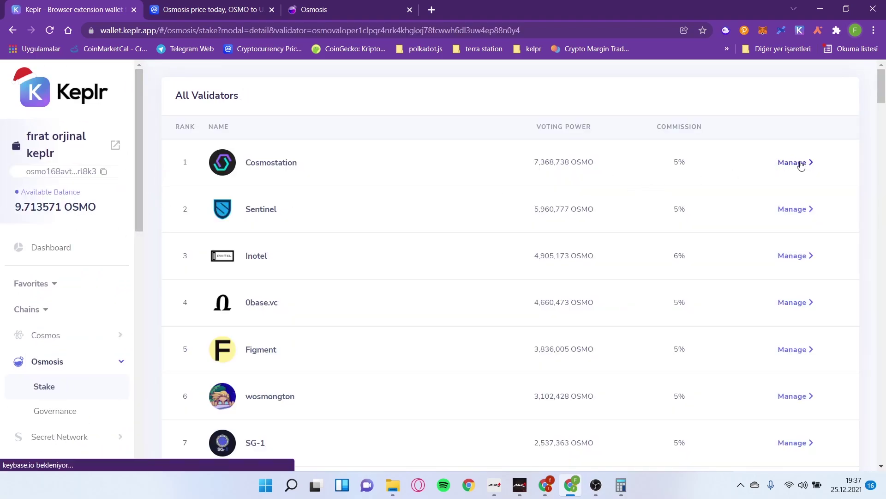
left_click(551, 334)
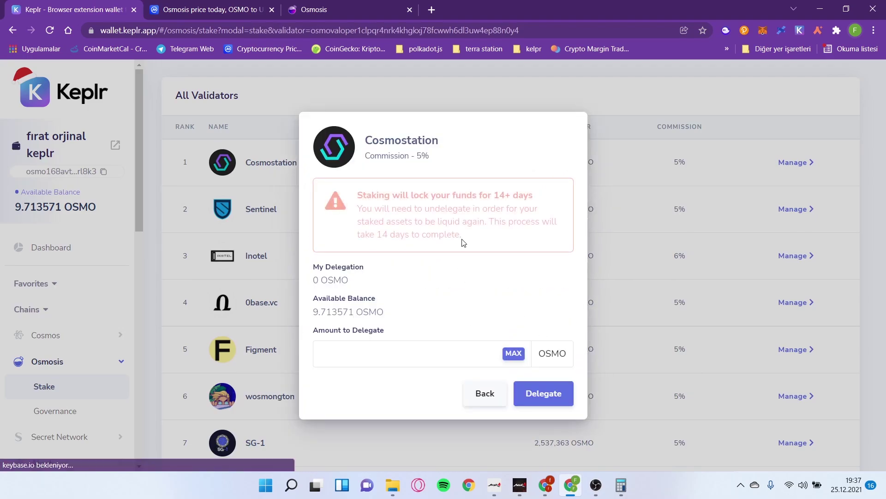
left_click(390, 358)
type("5")
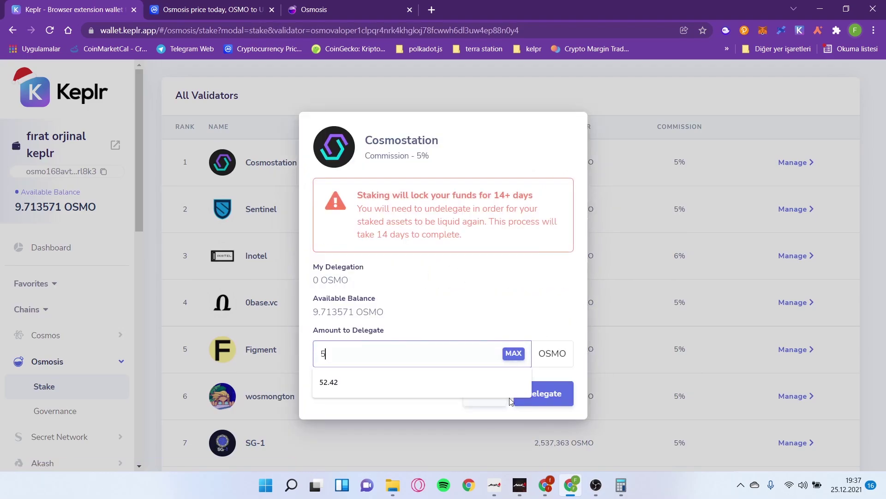
left_click(524, 309)
left_click(554, 388)
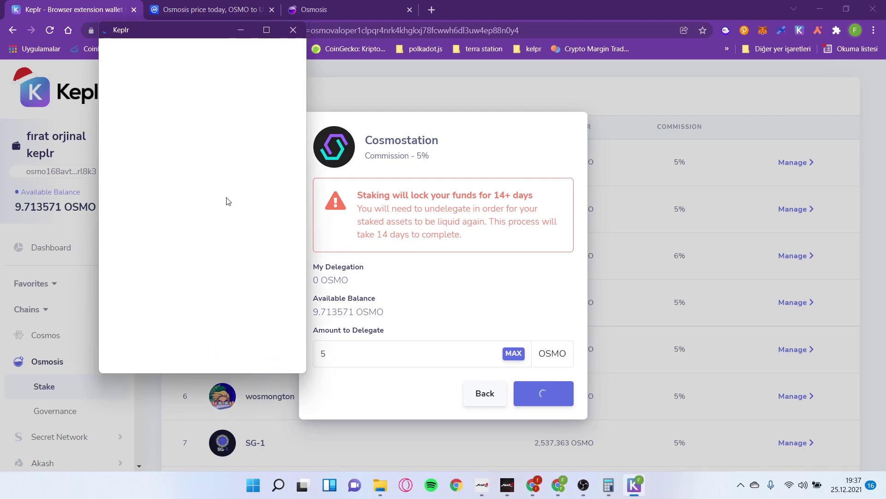
left_click(261, 358)
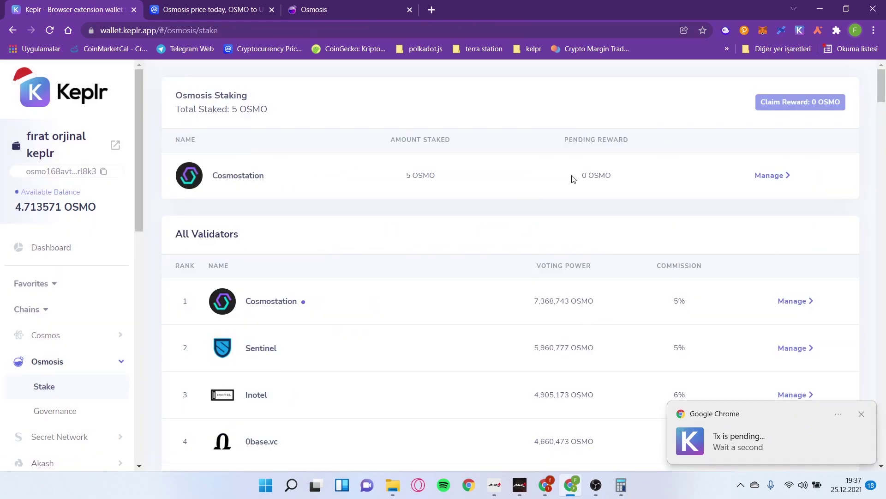
left_click_drag(399, 173, 472, 180)
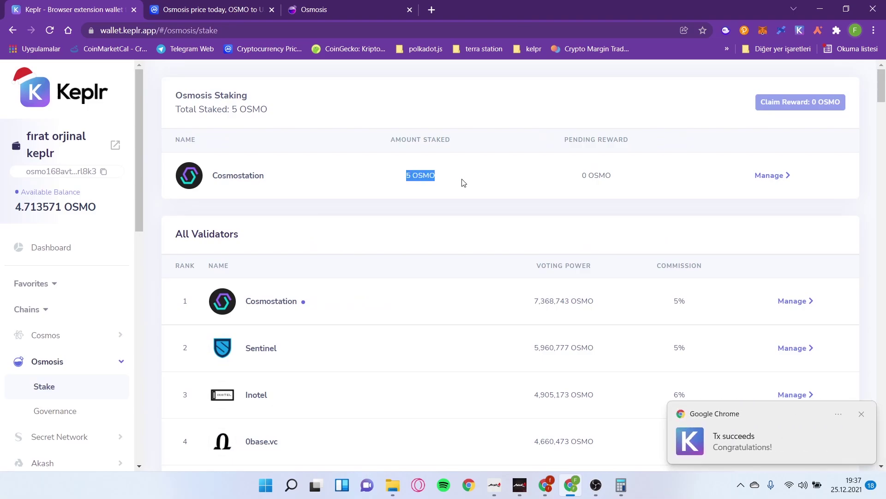
- Switch to the Osmosis site and open the details of the ATOM/OSMO liquidity pool, Pool #1
left_click(337, 6)
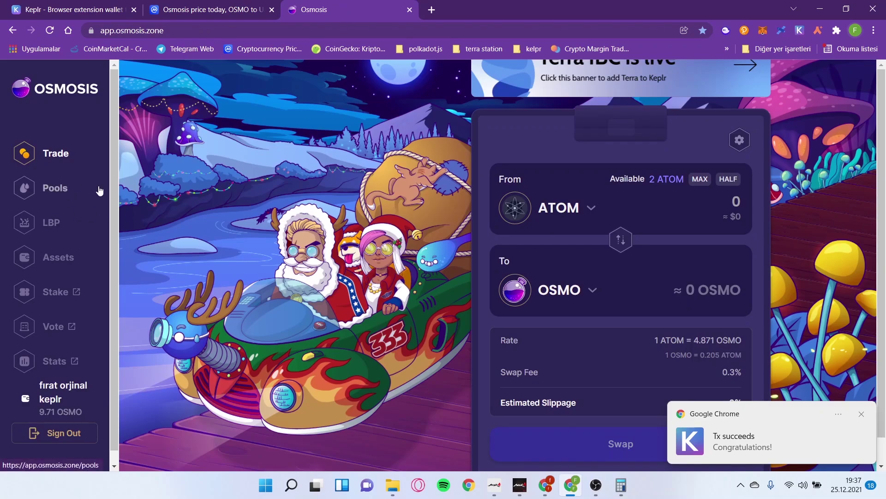
left_click(71, 188)
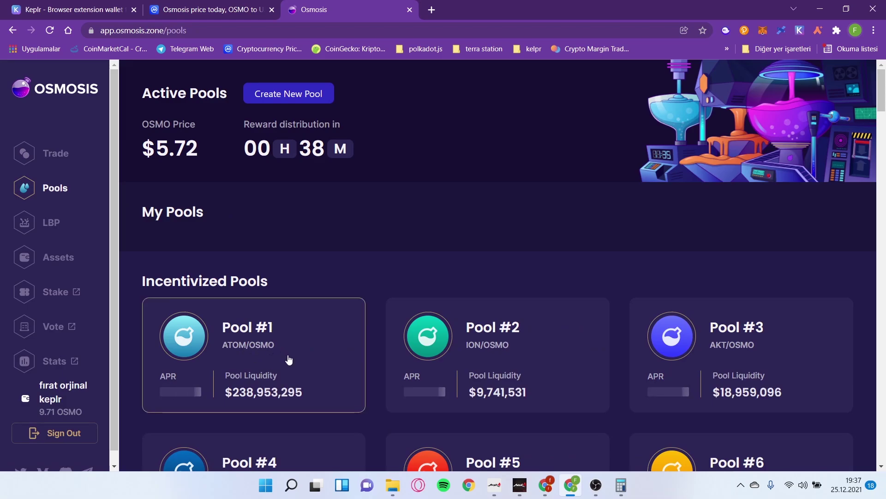
left_click(287, 357)
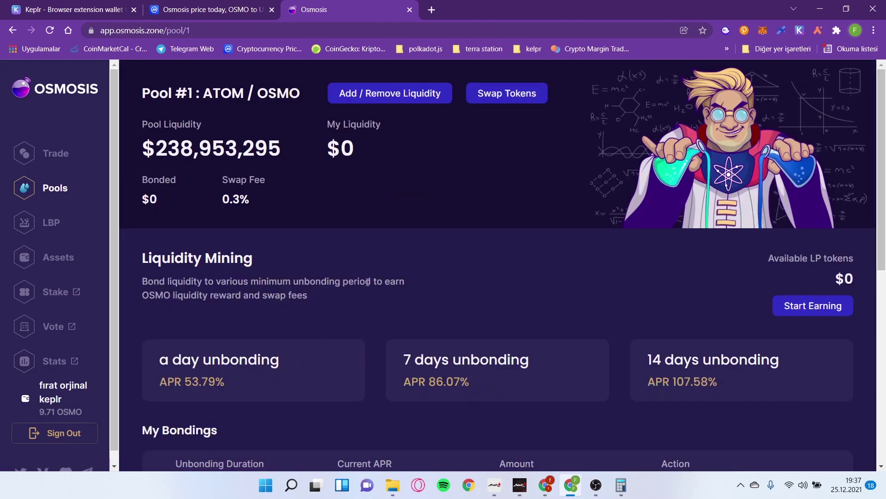
left_click(393, 99)
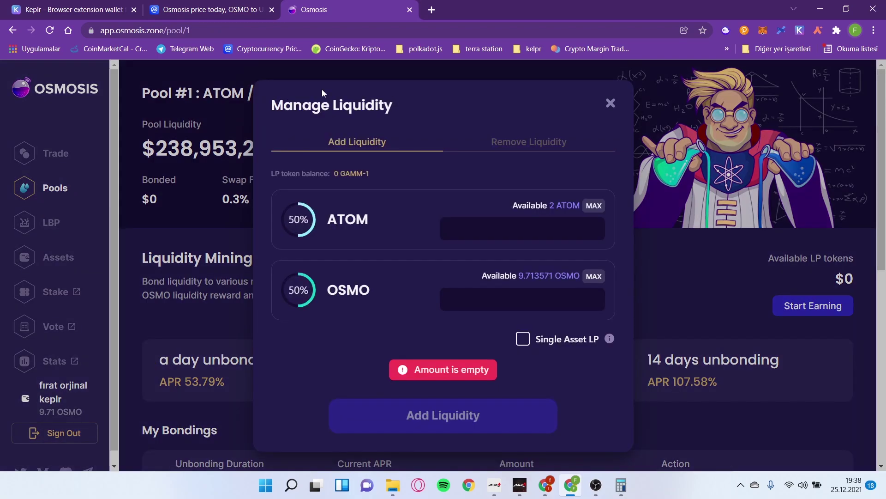
left_click(611, 104)
left_click(404, 96)
left_click(611, 103)
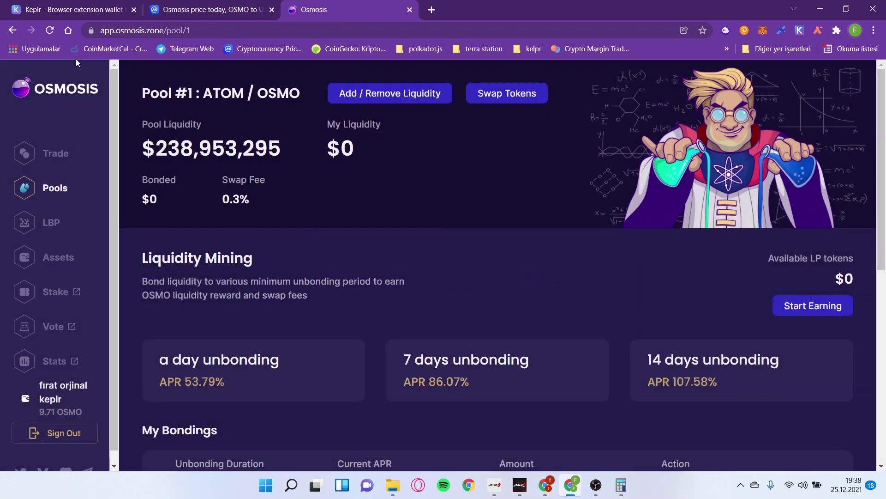
- Refresh the Pool #1 page, add liquidity with 1 OSMO and the matching 0.2 ATOM, and approve the transaction with the Average fee
left_click(50, 32)
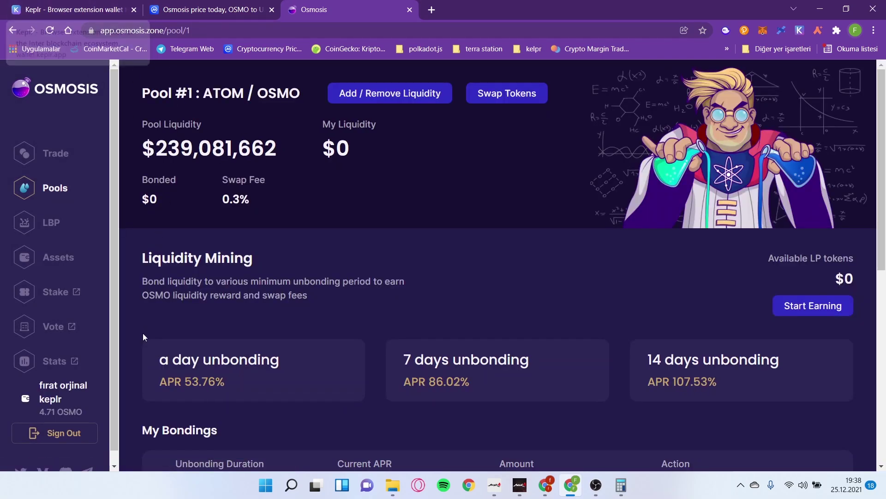
left_click(406, 94)
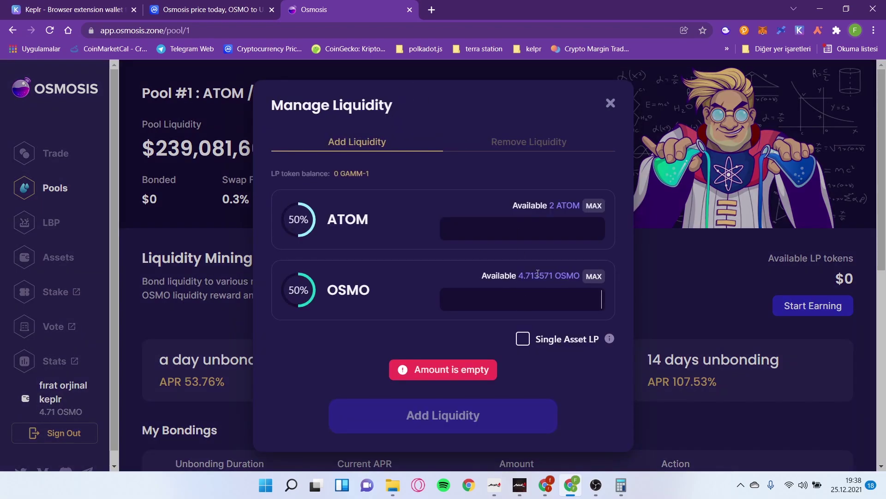
type("1")
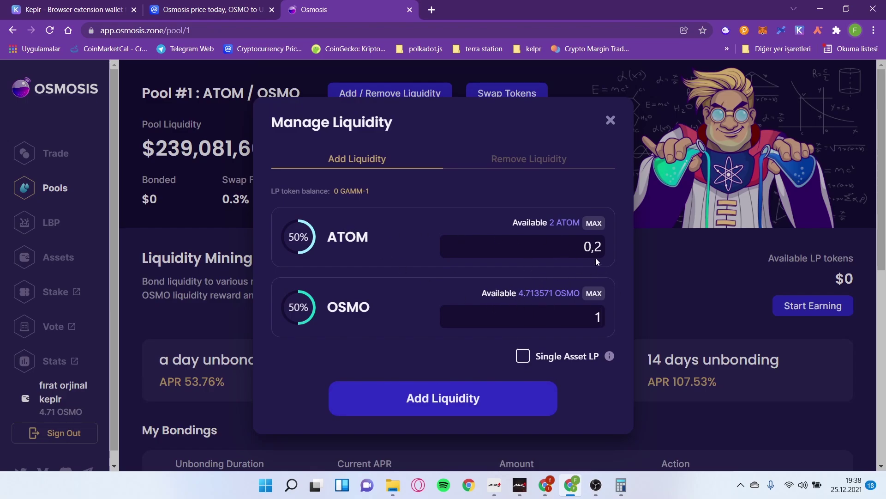
left_click(447, 400)
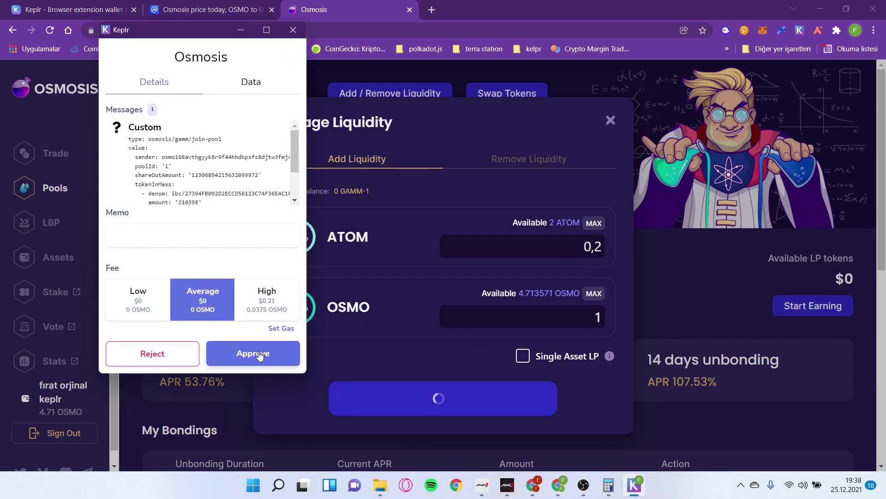
left_click(259, 355)
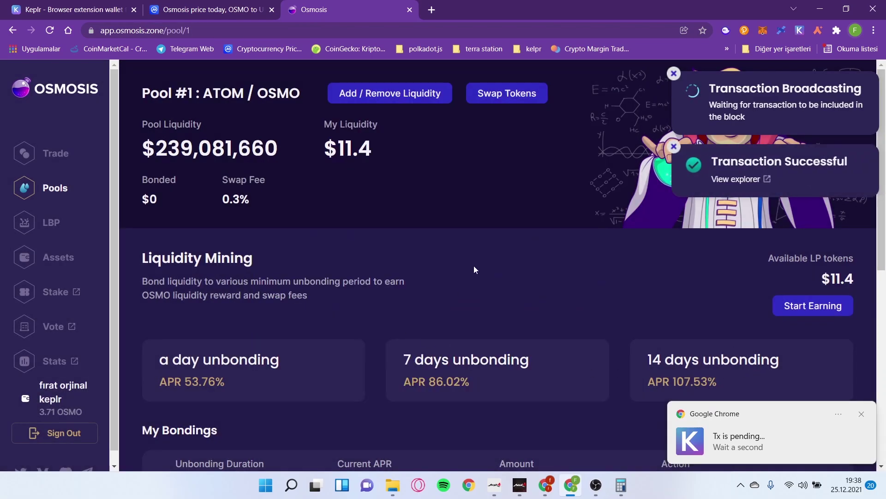
- Bond the maximum available LP tokens with the 14 days unbonding period, approve the transaction and check the pool's bonded amount
left_click(823, 308)
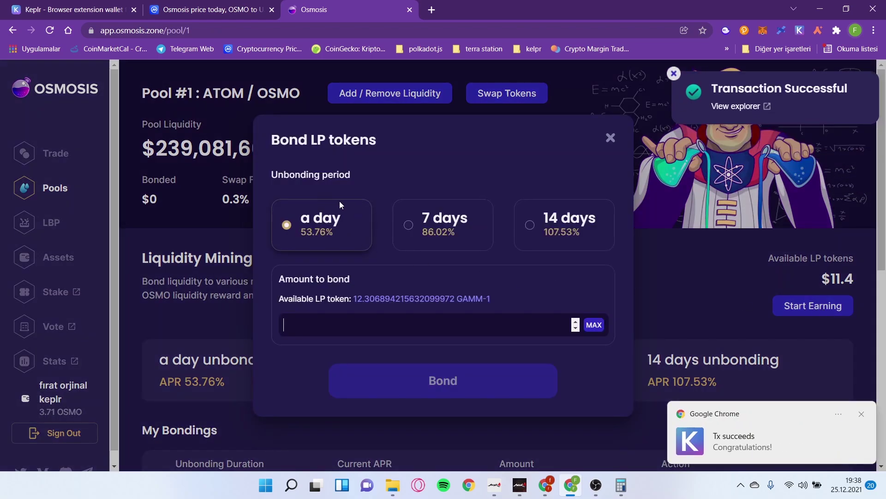
left_click(531, 228)
left_click(594, 326)
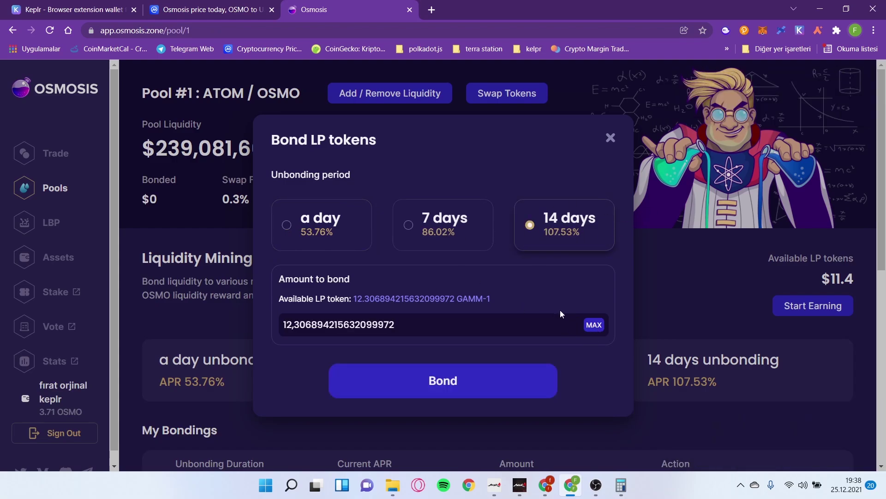
left_click(444, 397)
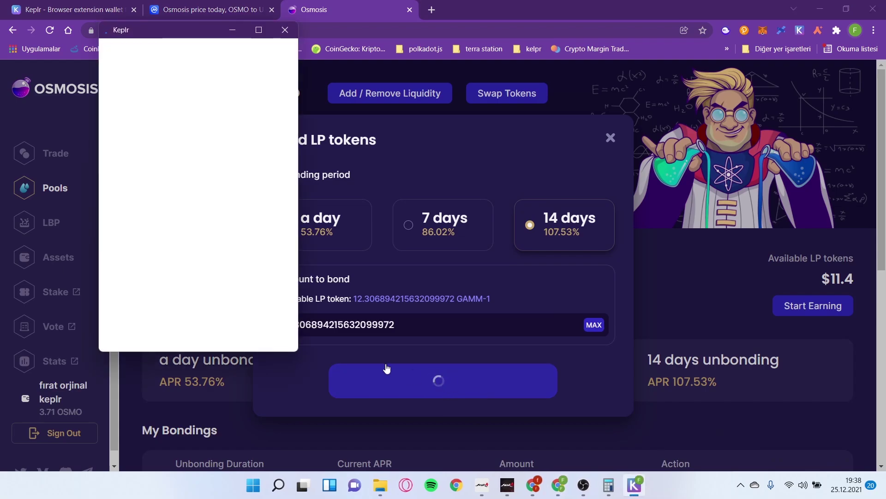
left_click(266, 356)
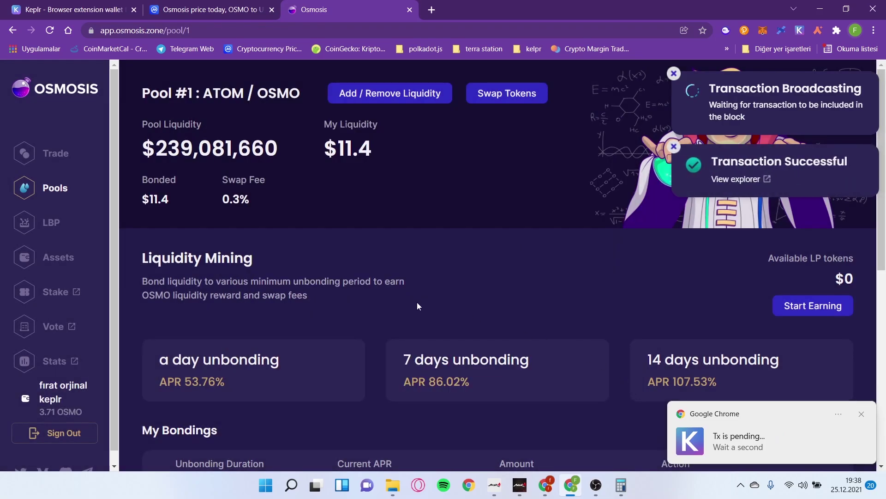
triple_click(163, 196)
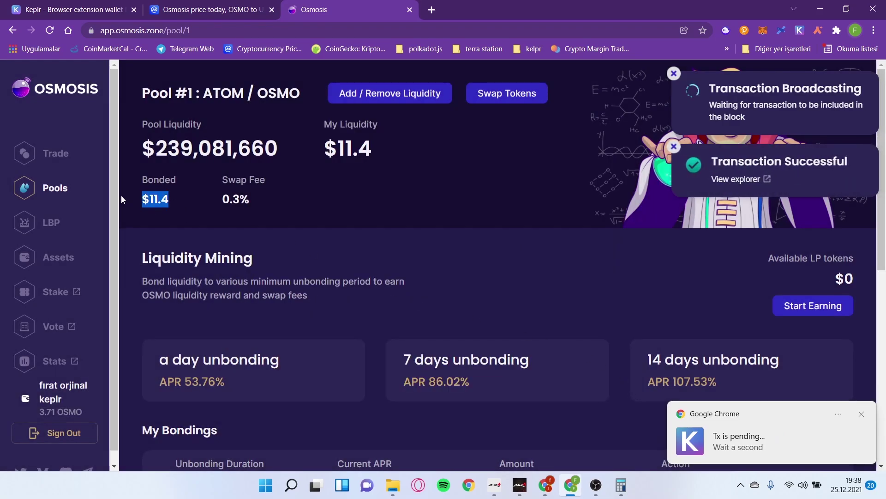
left_click(212, 205)
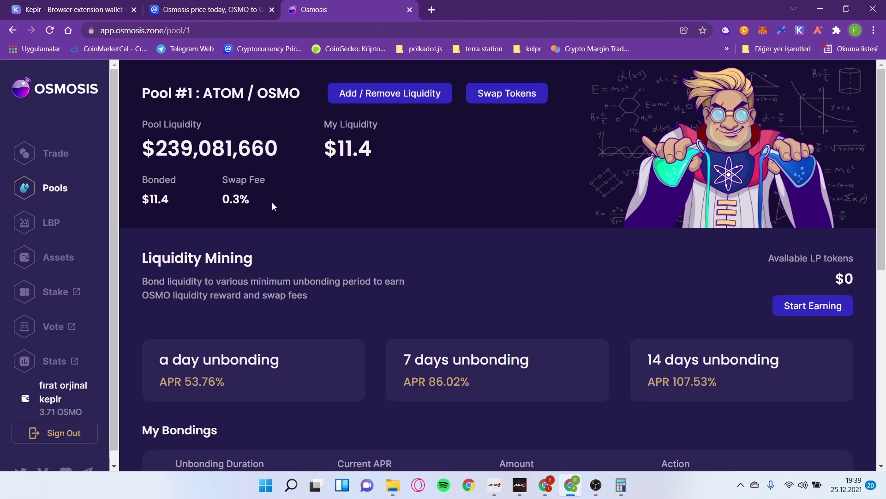
- Switch to the Keplr web wallet, read the unbonding notice in Cosmostation's OSMO undelegation form and close it without undelegating
key("ctrl+1")
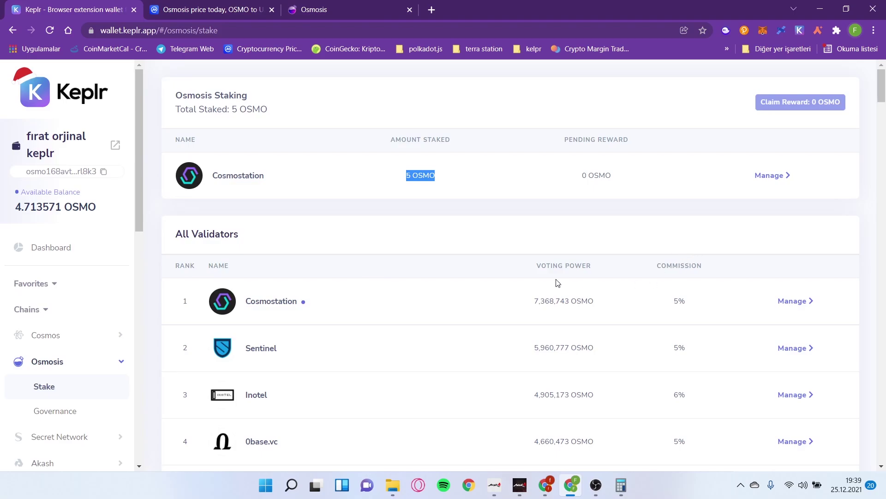
left_click(450, 189)
left_click(761, 178)
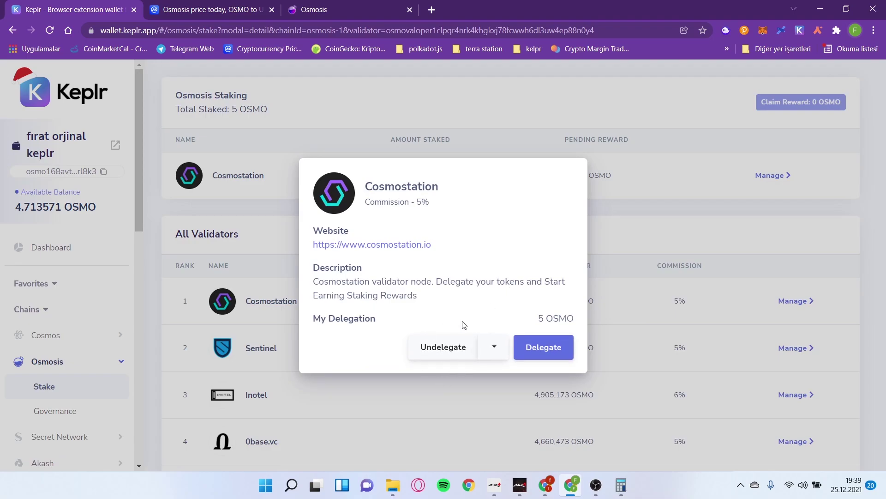
left_click(454, 347)
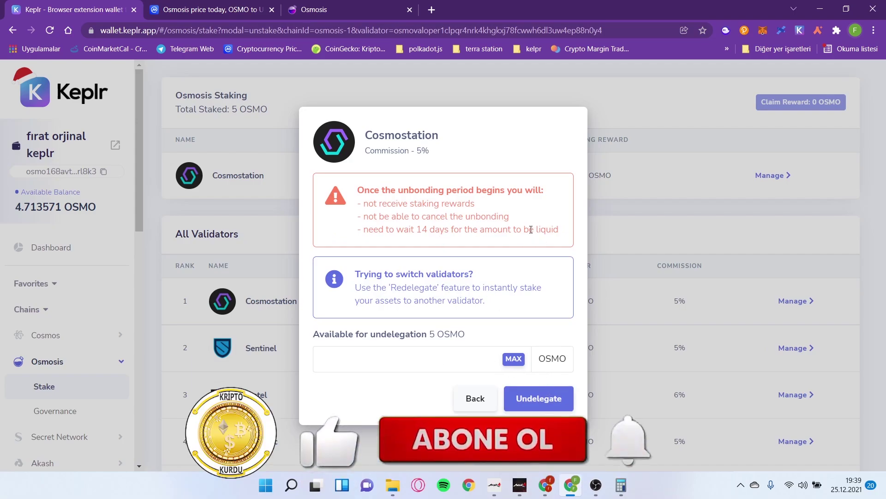
left_click_drag(516, 230, 372, 230)
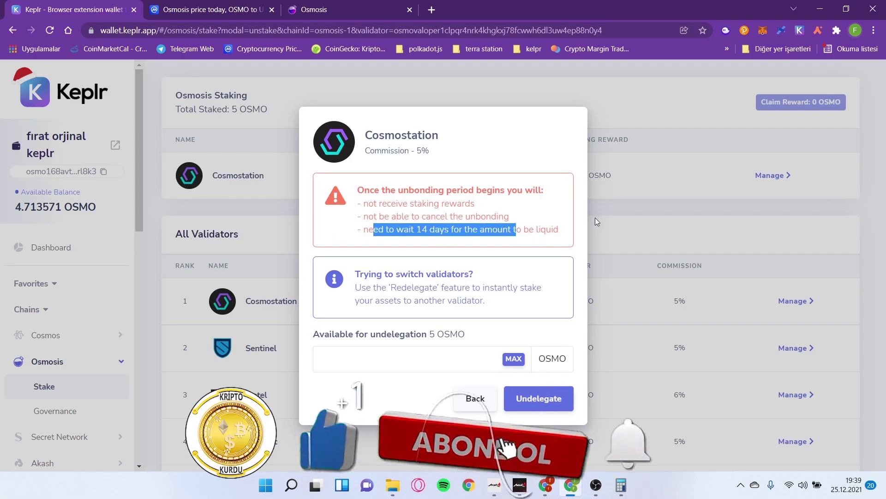
left_click(483, 398)
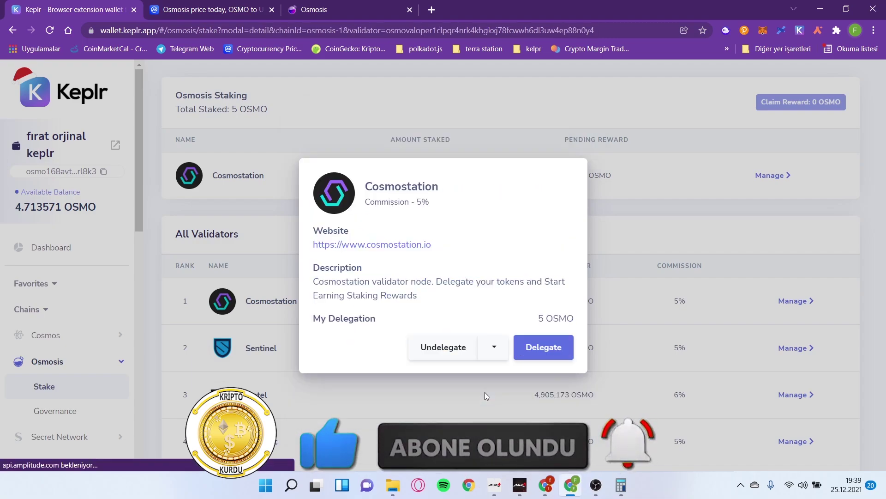
left_click(652, 229)
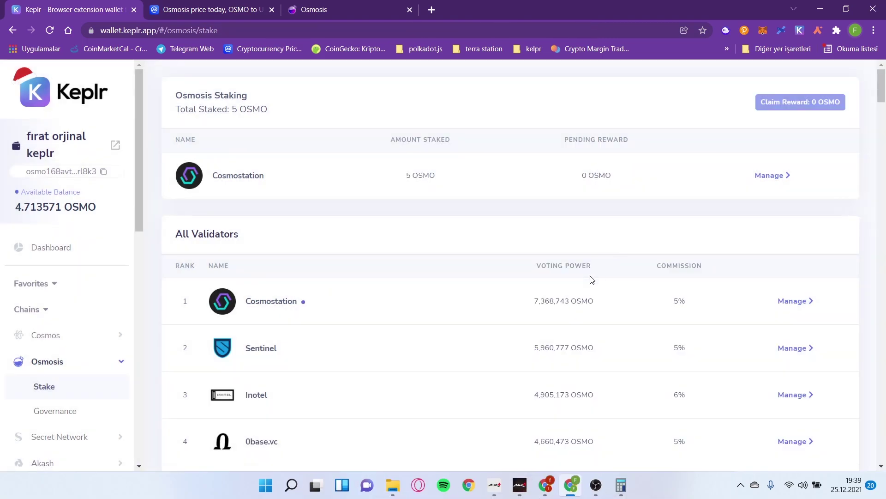